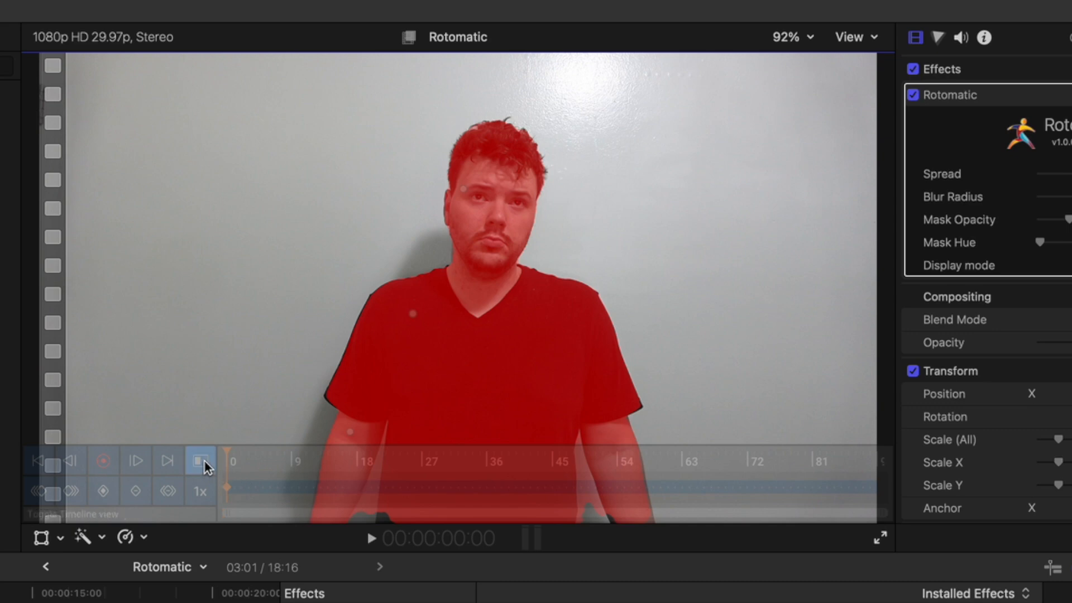
- Refine the first clip's person mask, excluding wall gaps between arms and torso and including the sleeve and forearm, and track it
left_click(203, 460)
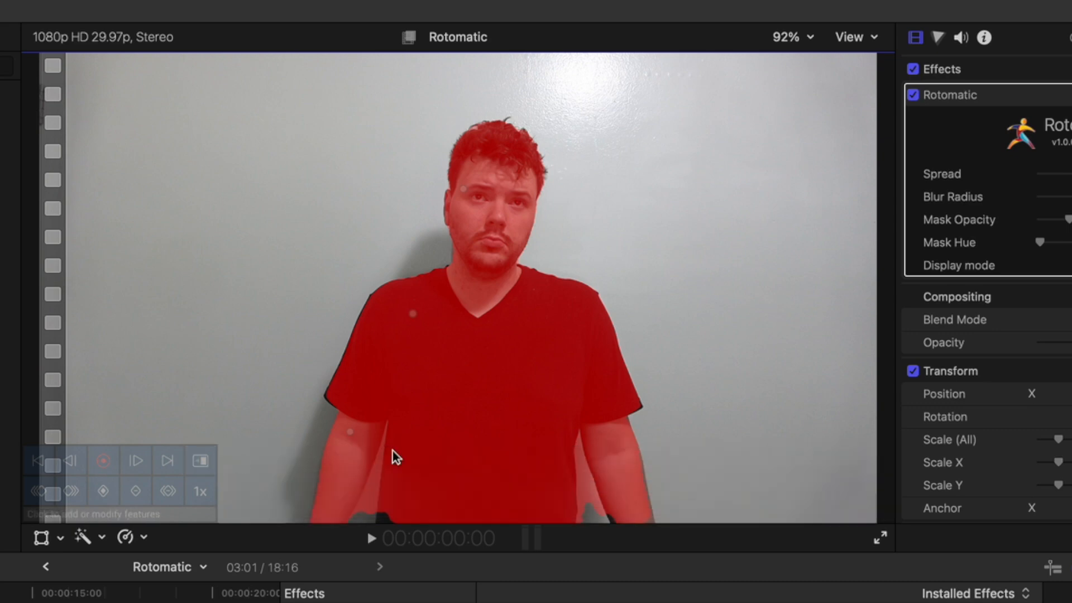
left_click(373, 491)
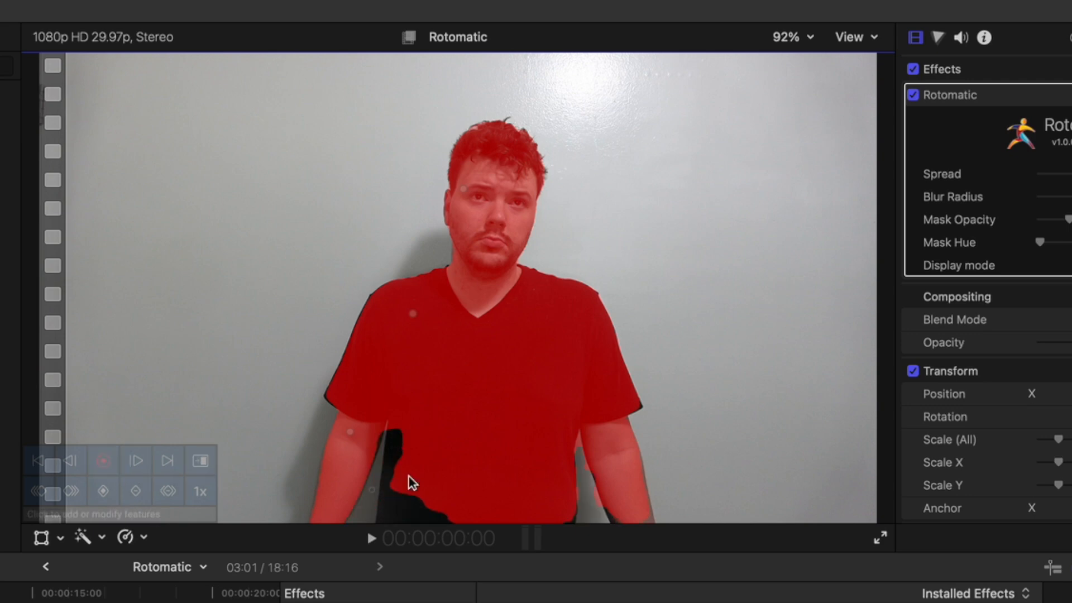
left_click(396, 511)
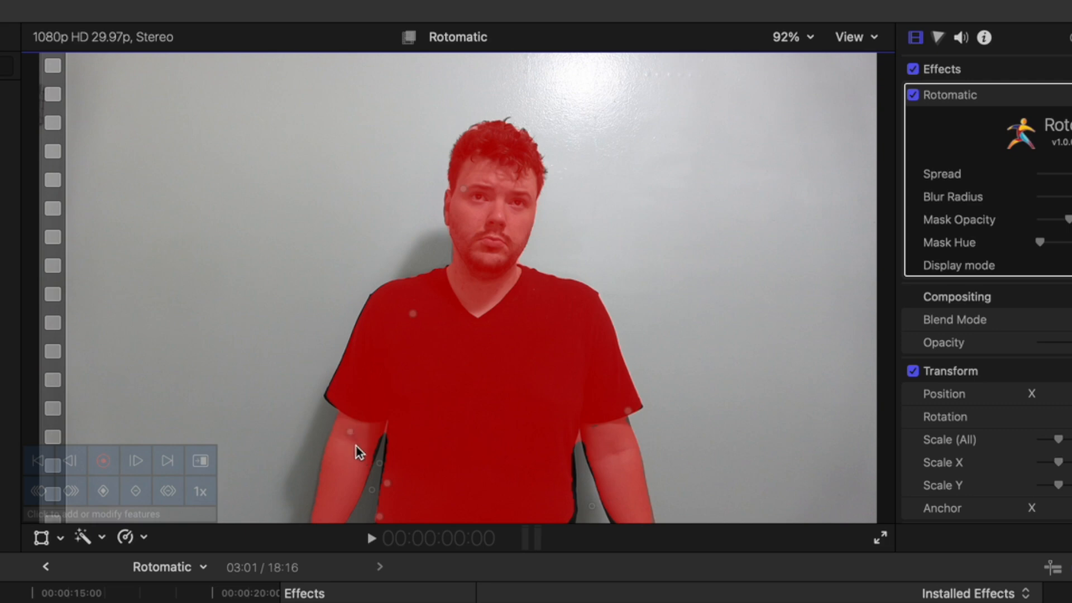
left_click(334, 400)
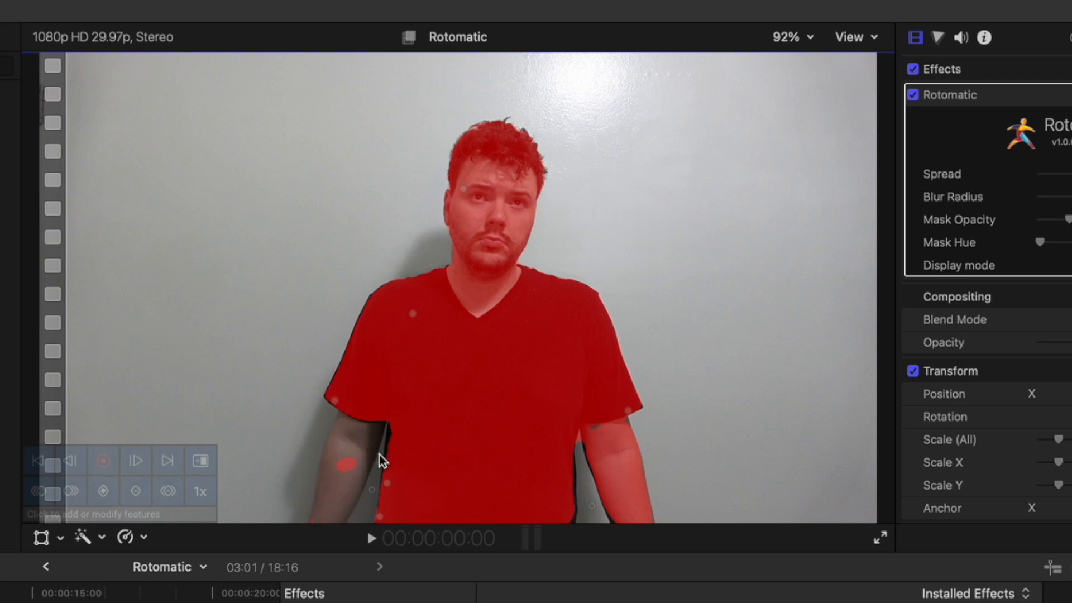
left_click_drag(340, 408, 347, 432)
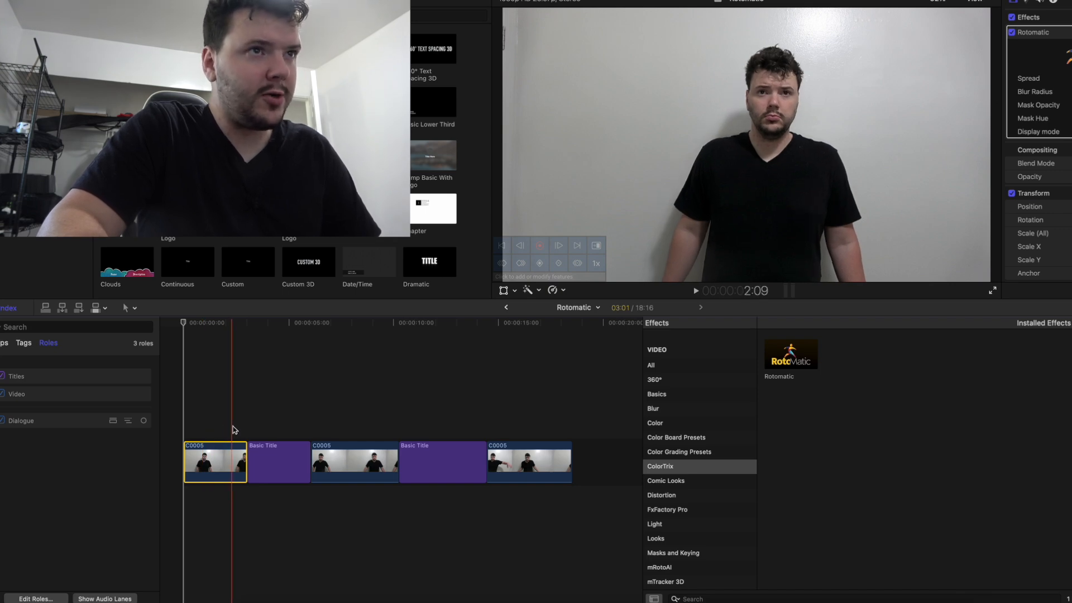
left_click(541, 247)
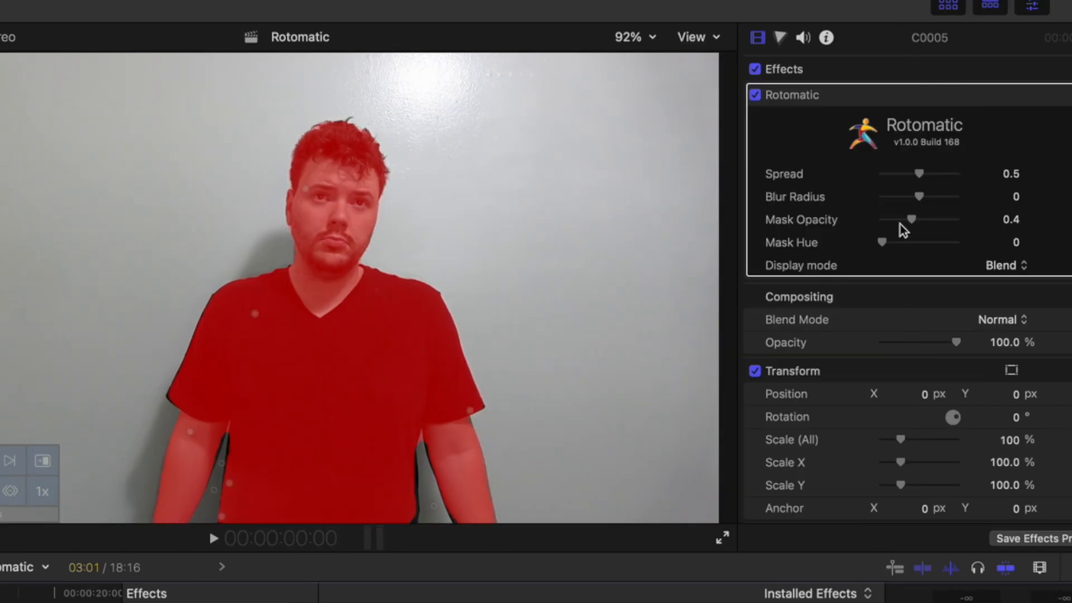
- Set the first clip's Rotomatic Spread to 0.74 and Blur Radius to 7.0
left_click_drag(920, 176, 928, 176)
left_click_drag(919, 196, 936, 197)
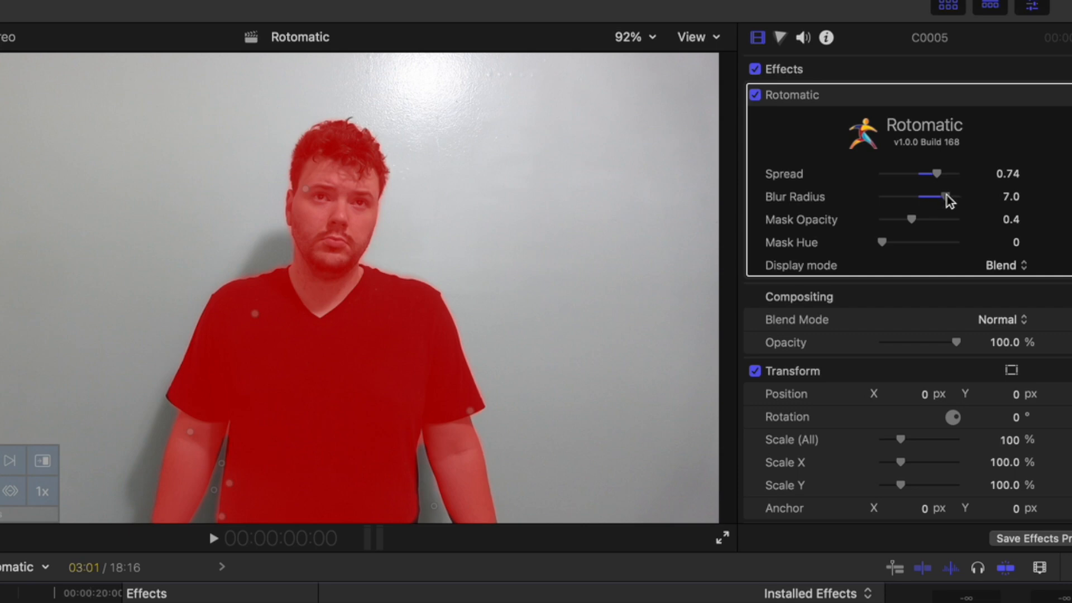
- Compare the None, Blend, Cutout and Mask Only display modes, keep Cutout, and lower the mask's Blur Radius
left_click(1006, 265)
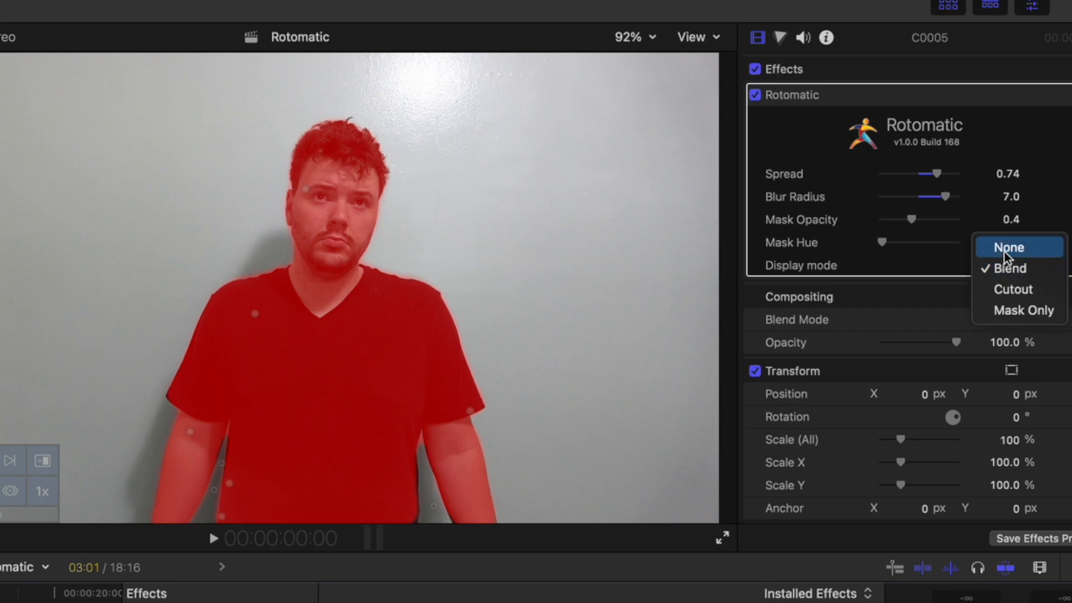
left_click(1006, 249)
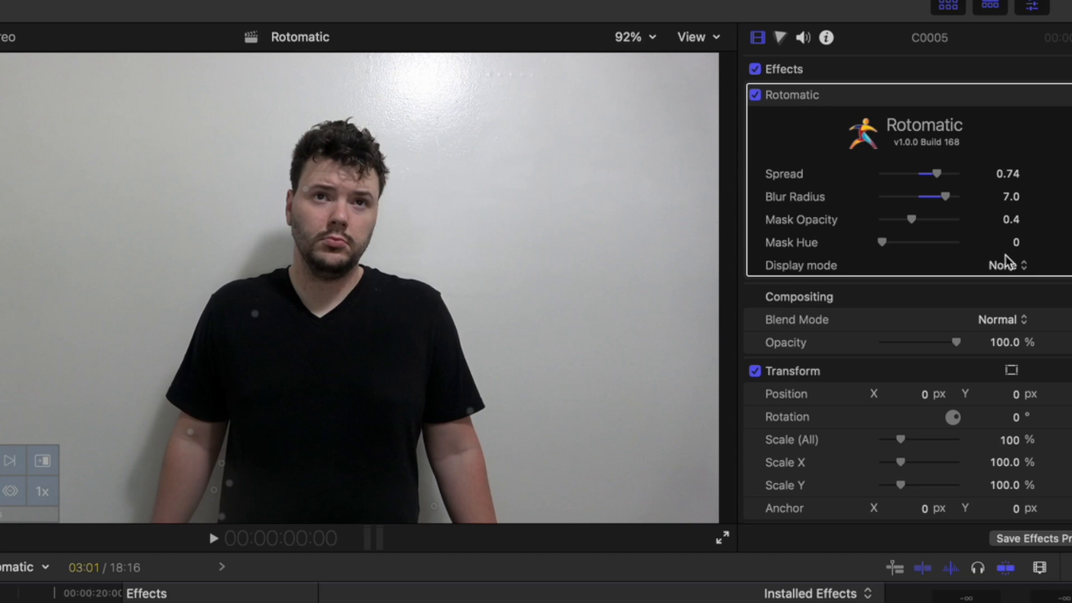
left_click(1007, 267)
left_click(1009, 290)
left_click(1008, 267)
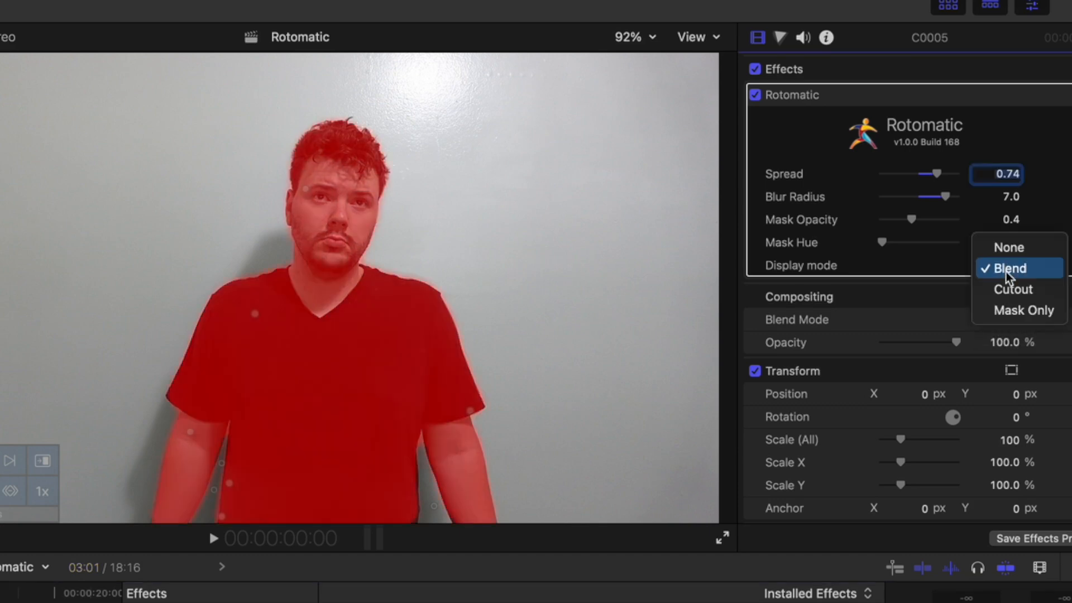
left_click(1011, 292)
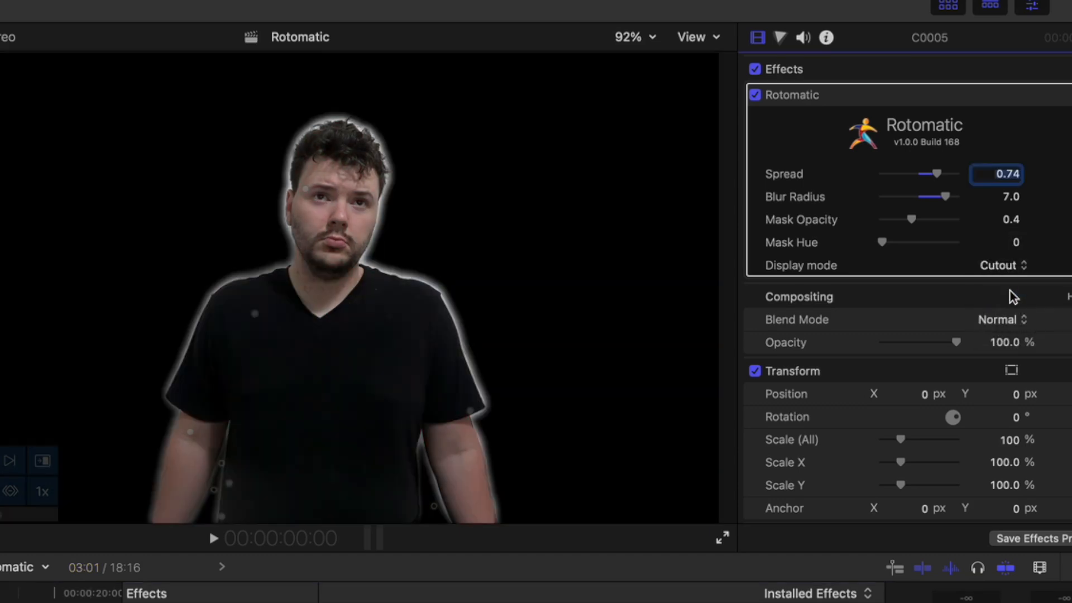
left_click(1003, 268)
left_click(1010, 290)
left_click(1000, 267)
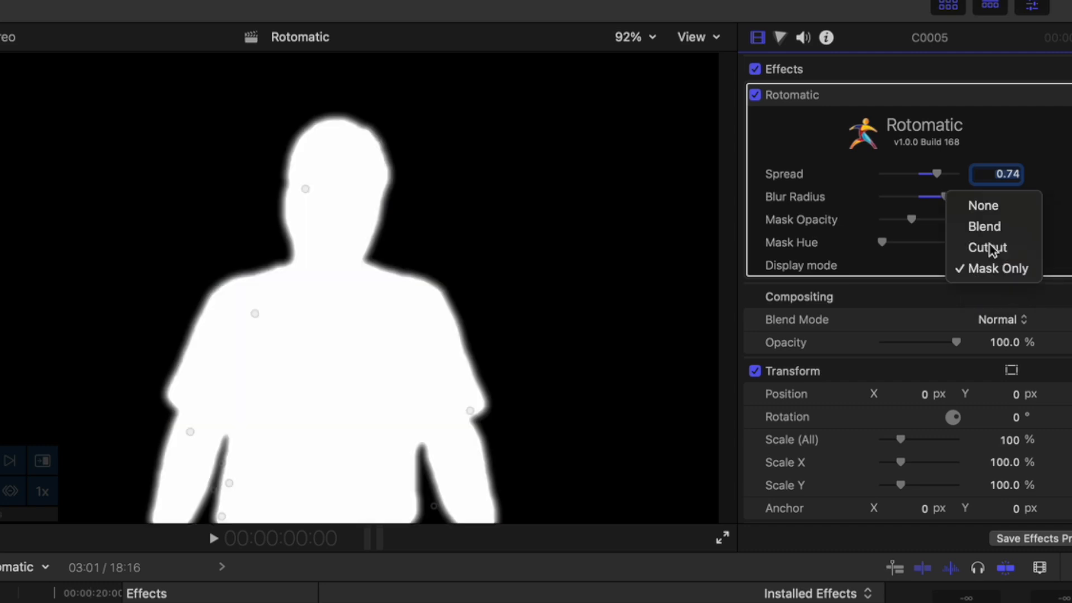
left_click(992, 249)
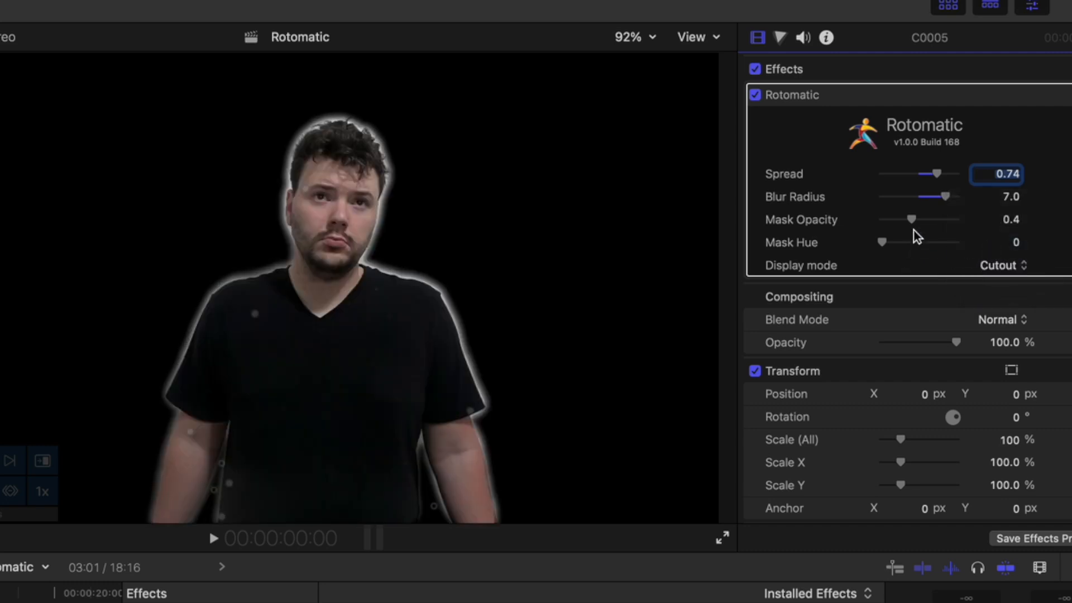
left_click_drag(943, 195, 902, 196)
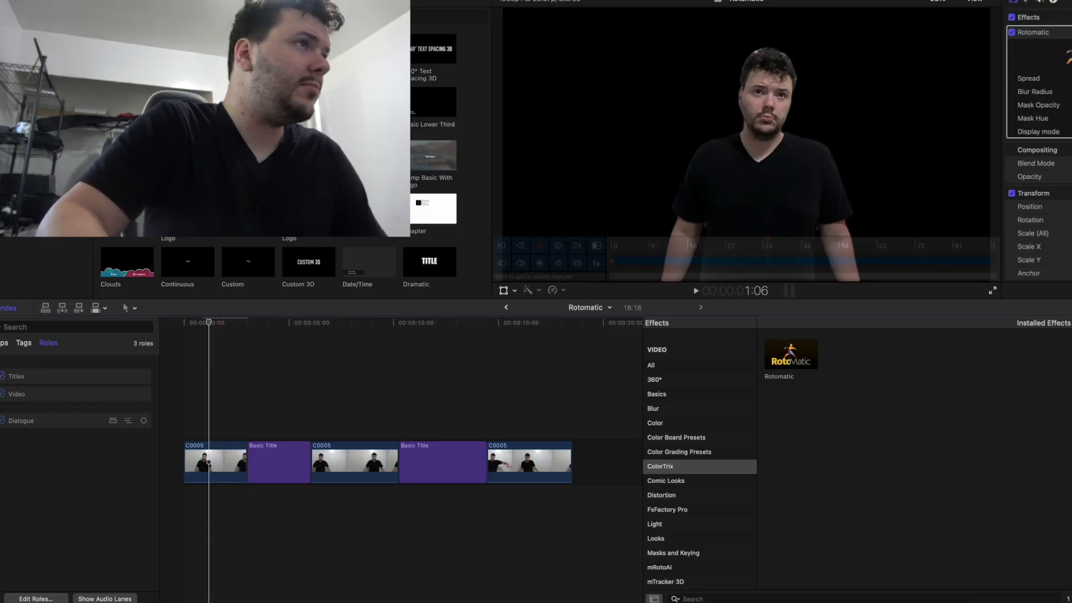
- Place 360° Color Solid backgrounds beneath the first and second video clips
key("super+1")
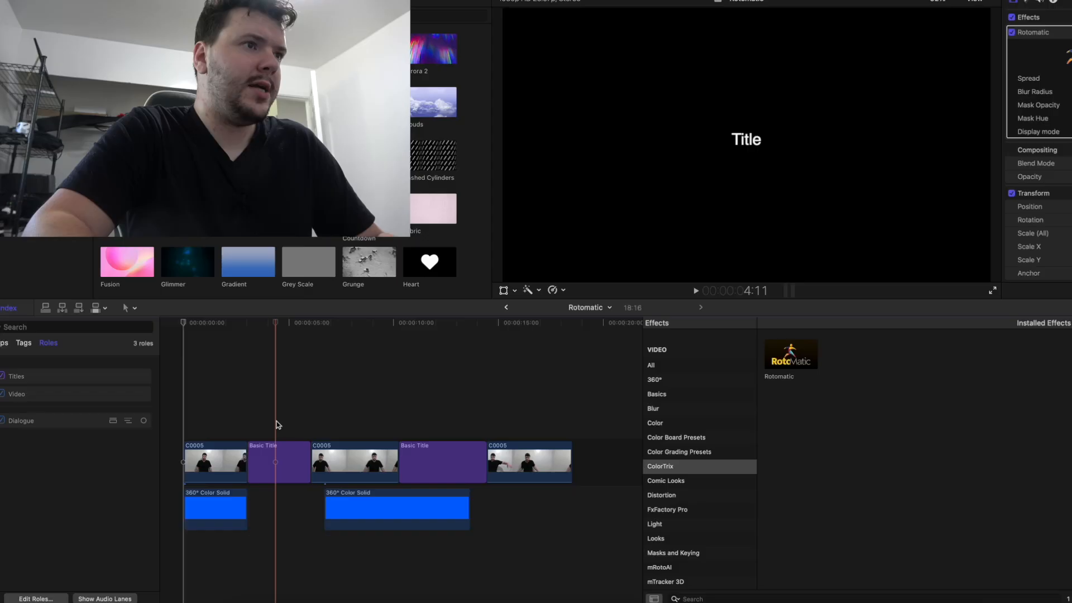
- Mask and track the person in the second video clip, excluding the wall under the arm, and display it as a cutout
left_click(341, 414)
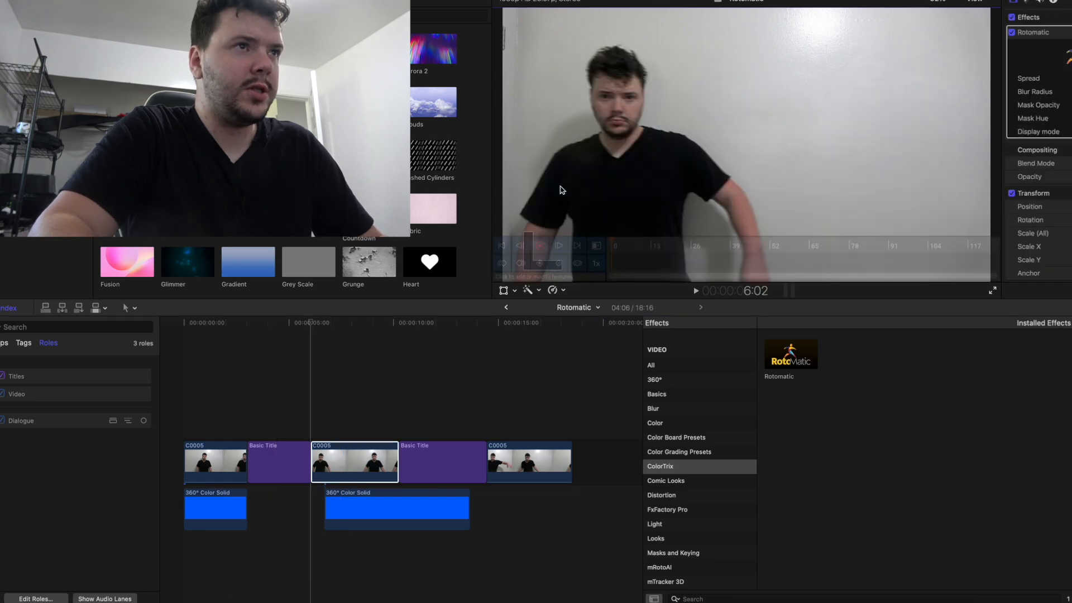
left_click(562, 188)
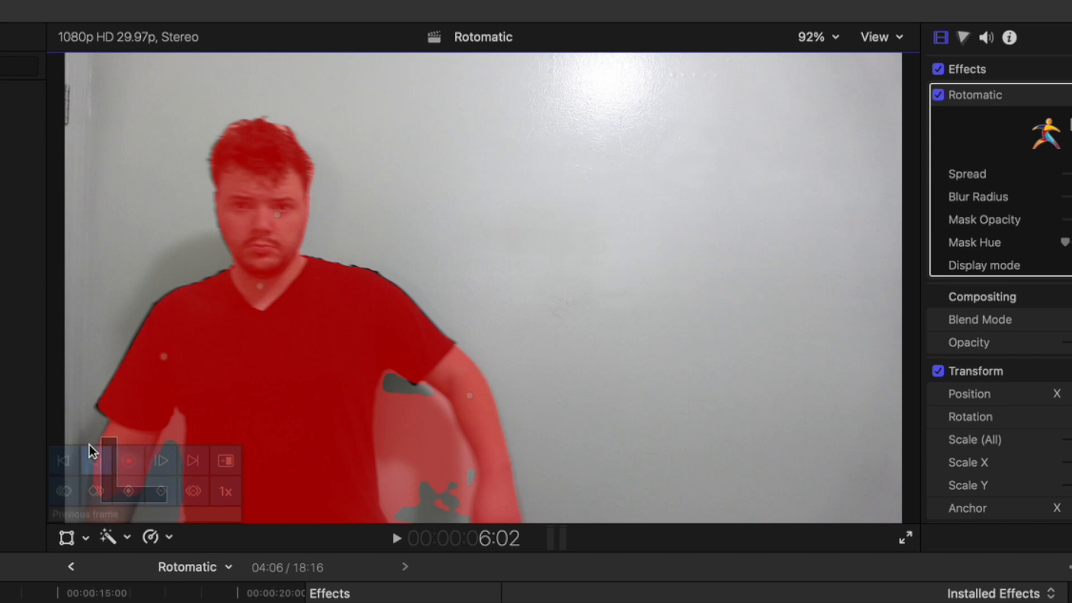
left_click(406, 434)
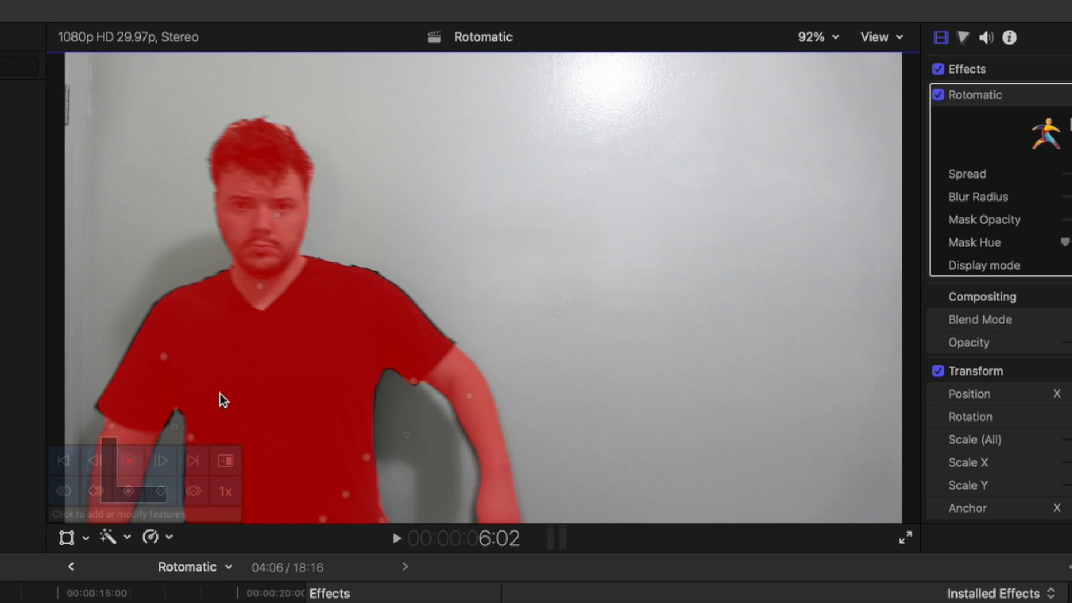
left_click(128, 463)
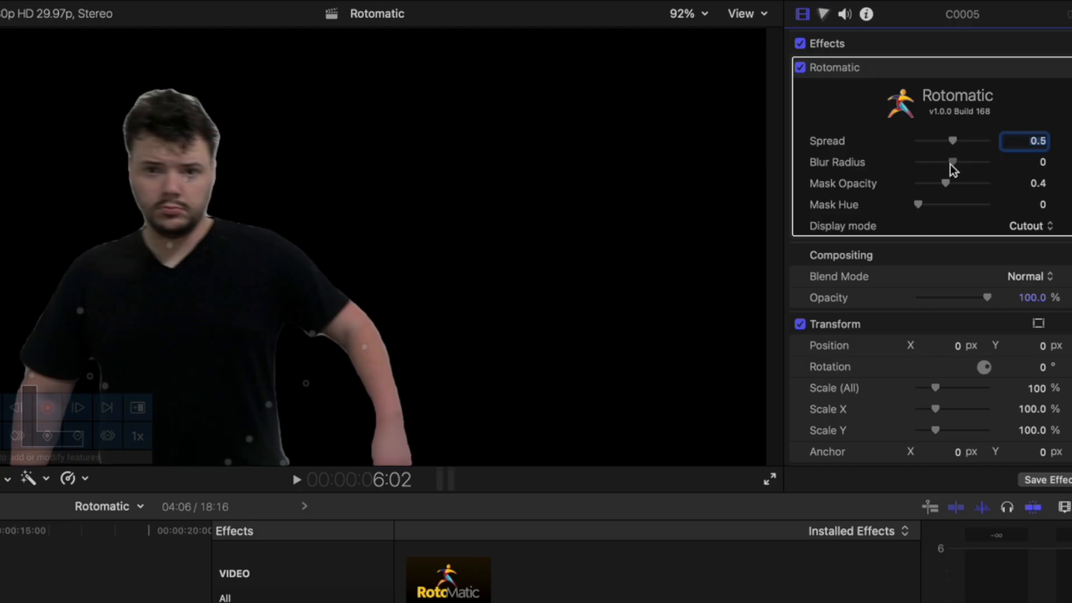
left_click_drag(951, 165, 947, 143)
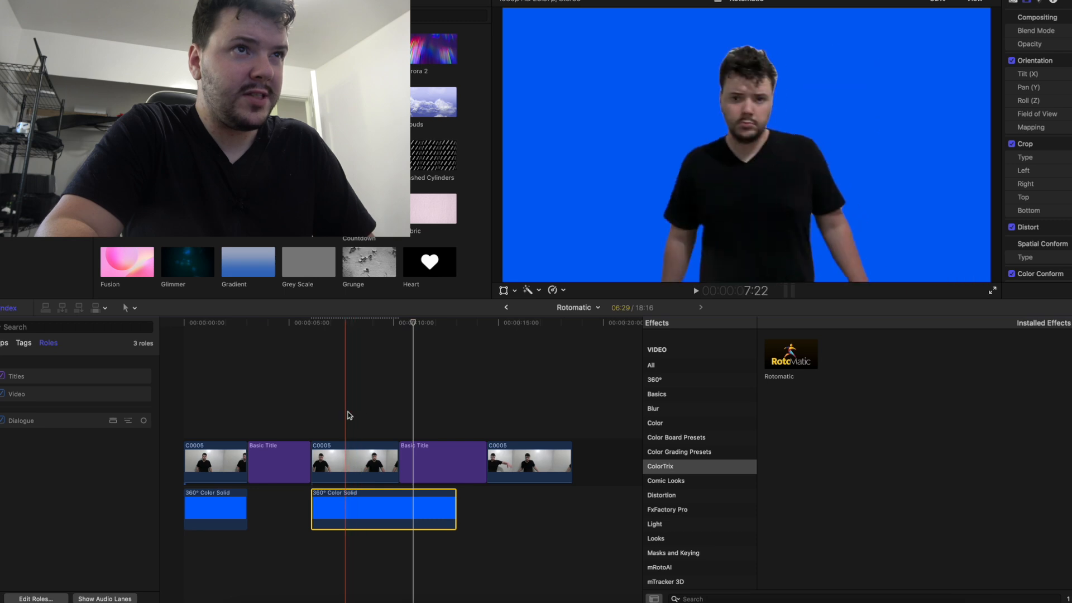
- Apply Rotomatic to the third video clip and exclude the wall gaps between the arms and torso from the person mask
left_click(488, 460)
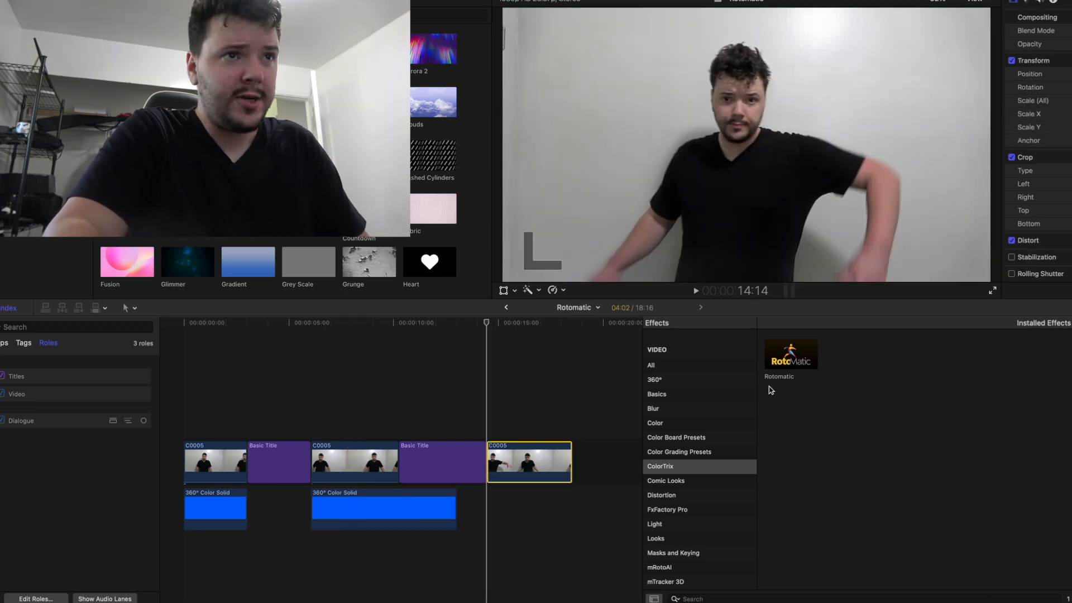
left_click_drag(790, 357, 540, 451)
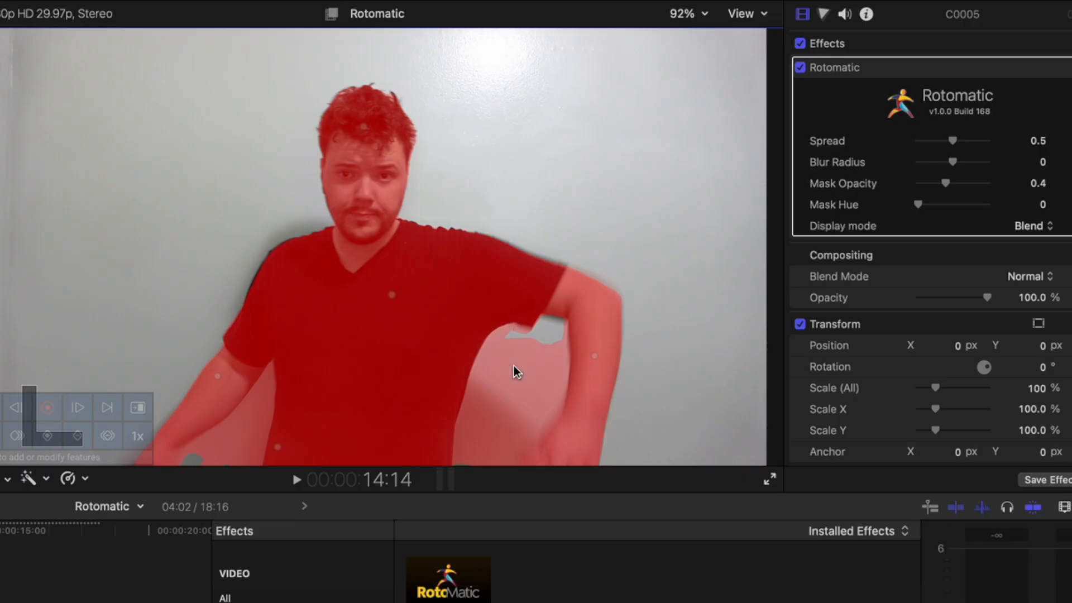
left_click(512, 380)
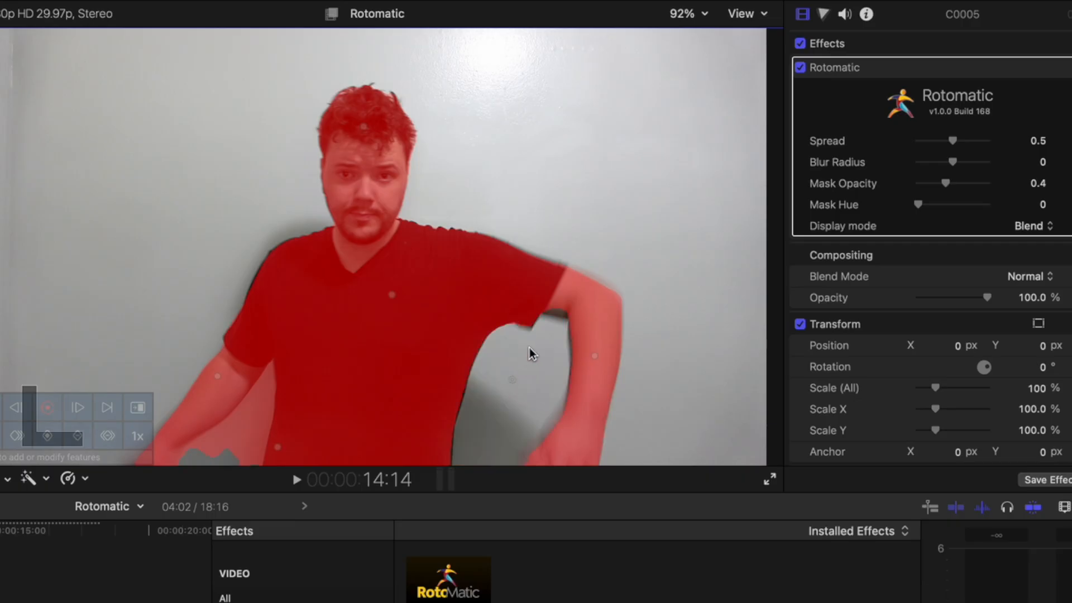
left_click(241, 418)
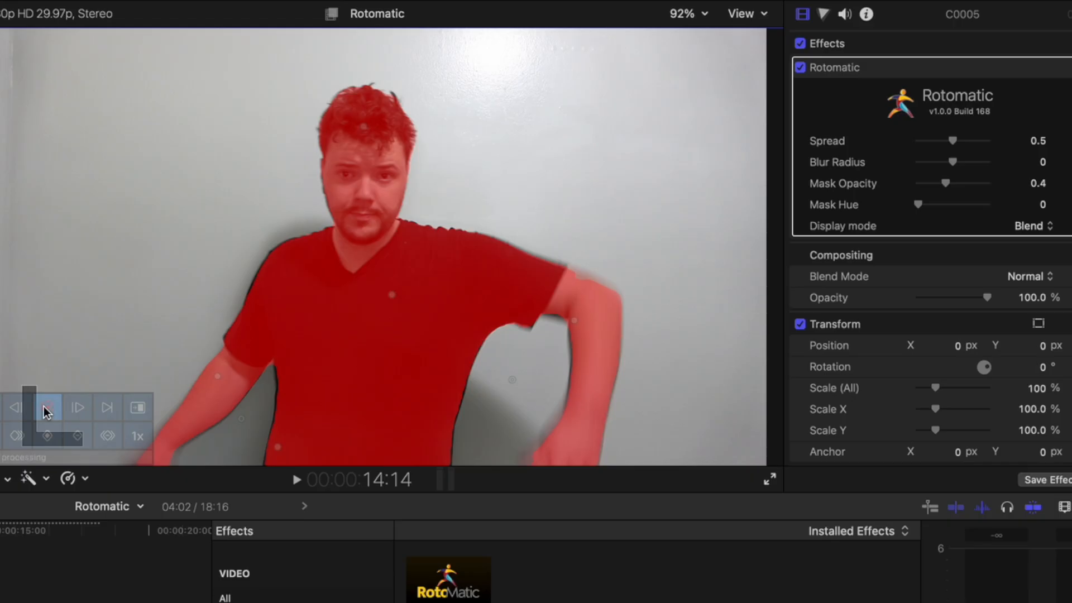
- Track the person mask through the third video clip and check the frame at 17:12
left_click(47, 412)
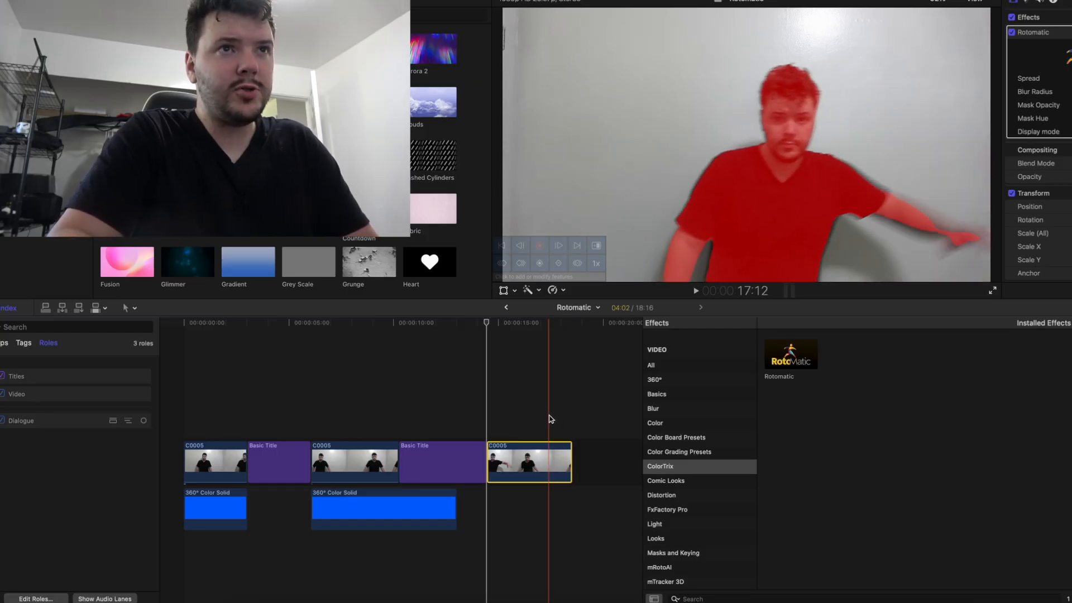
left_click(550, 419)
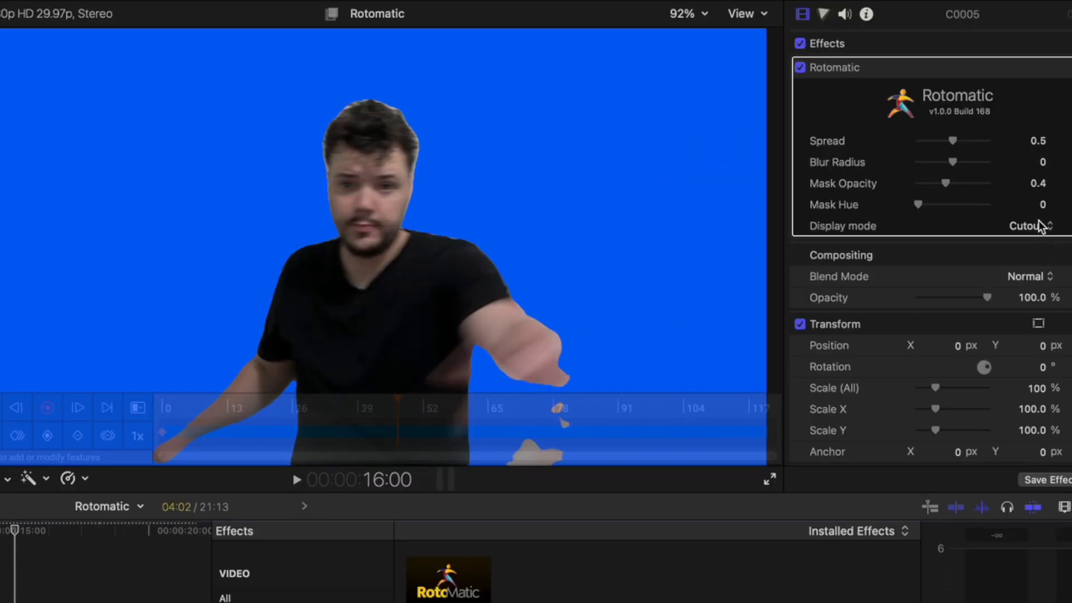
- Set the third clip's display mode to Blend and add mask points on the outstretched hand at 15:29
left_click(1042, 226)
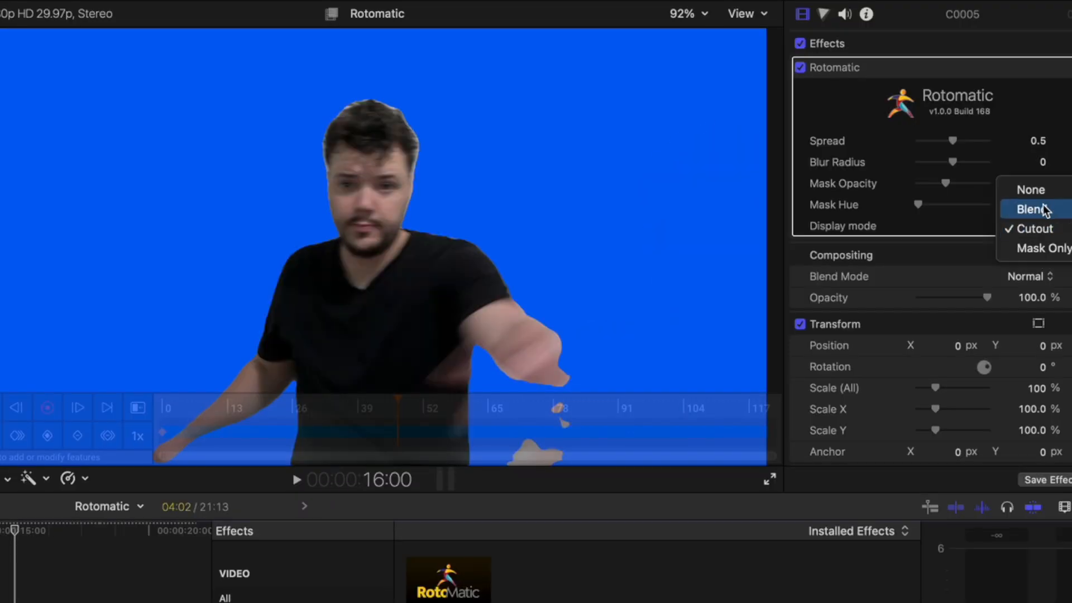
left_click(1043, 209)
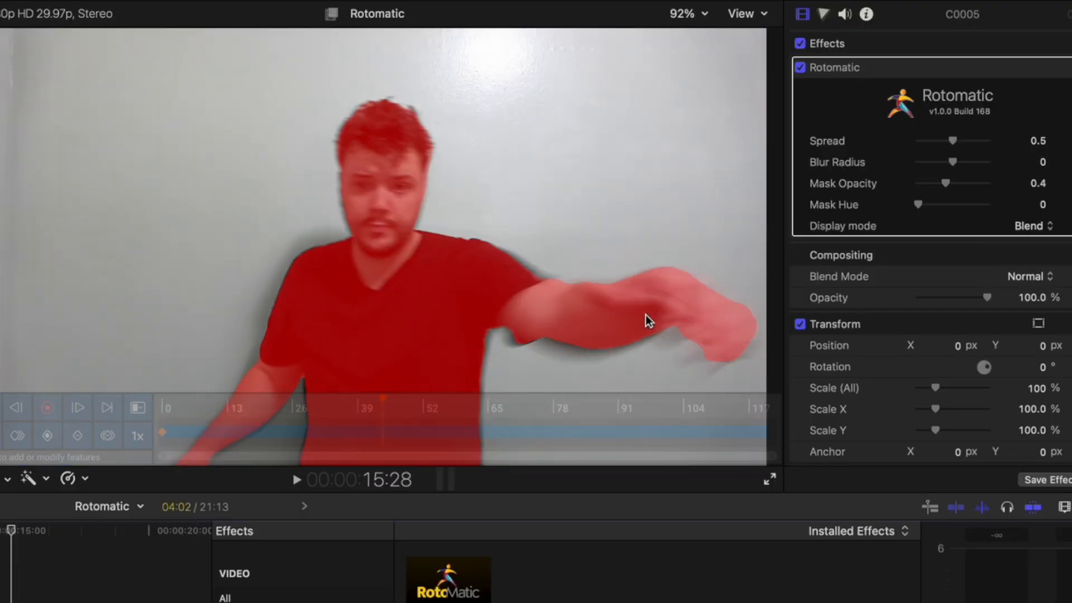
left_click(631, 358)
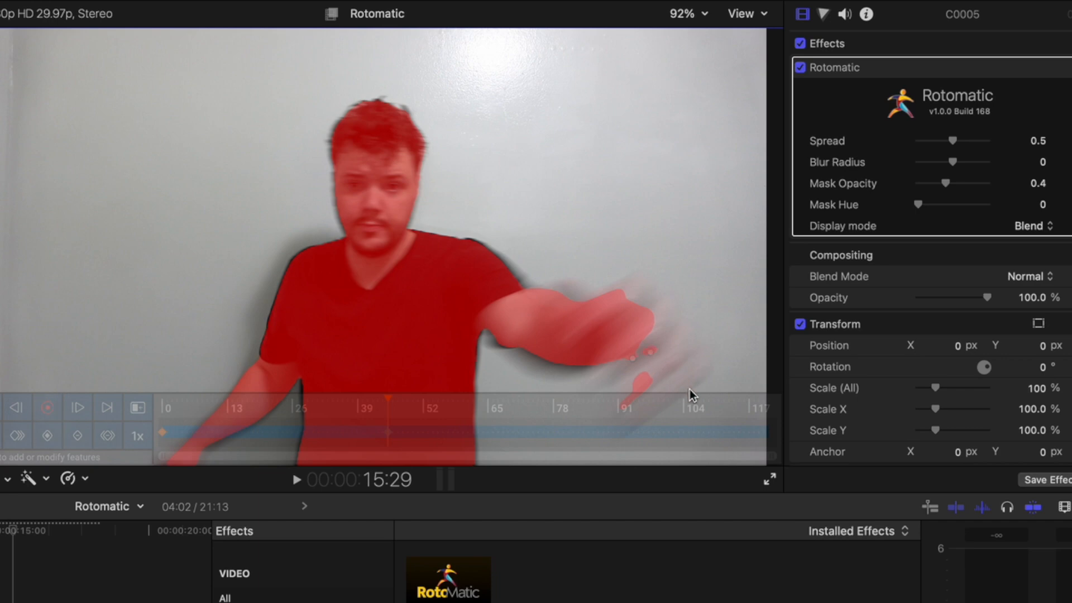
left_click(657, 357)
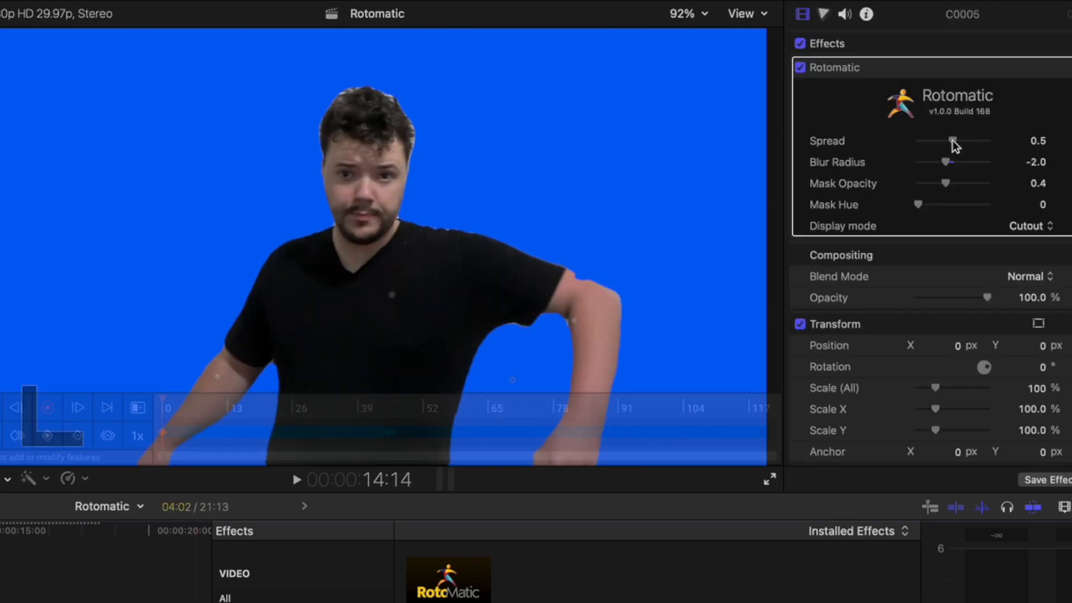
- Set the third clip's Rotomatic Spread to 0.63 and play back the cutout over the blue background
left_click_drag(951, 144, 962, 144)
key("space")
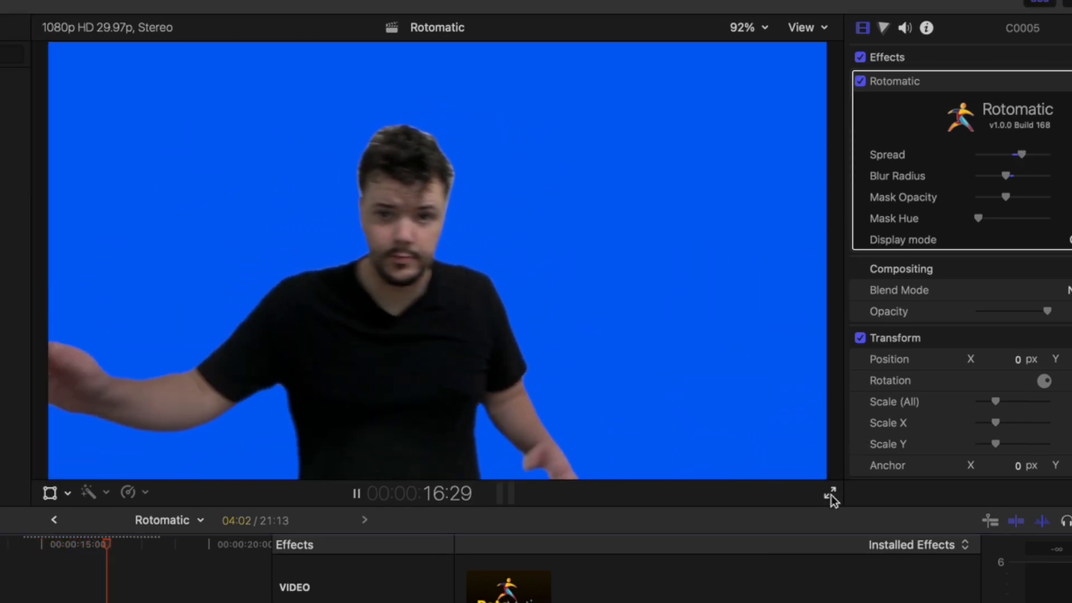
key("space")
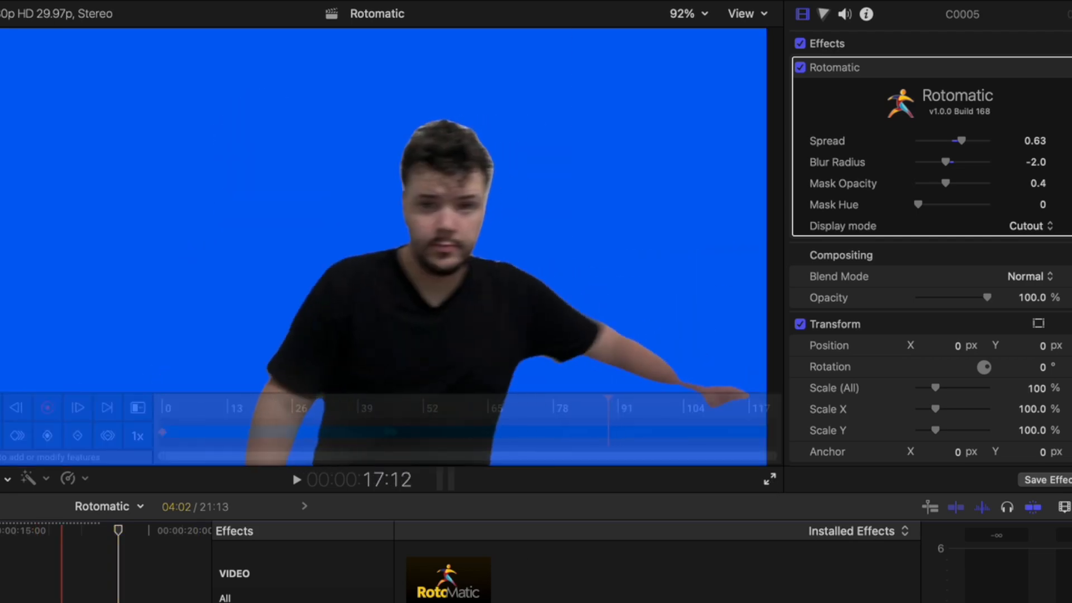
- Go to 17:13 in the third clip and add a mask point on the outstretched hand
key("Left")
key("Left")
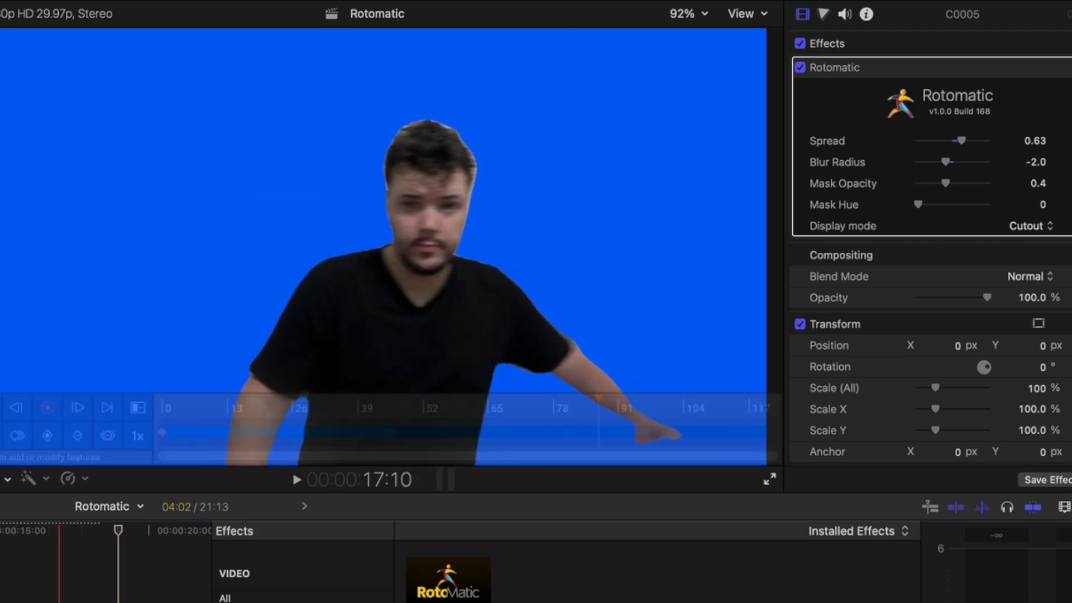
left_click(57, 600)
key("Right")
key("Right")
key("Right")
key("Right")
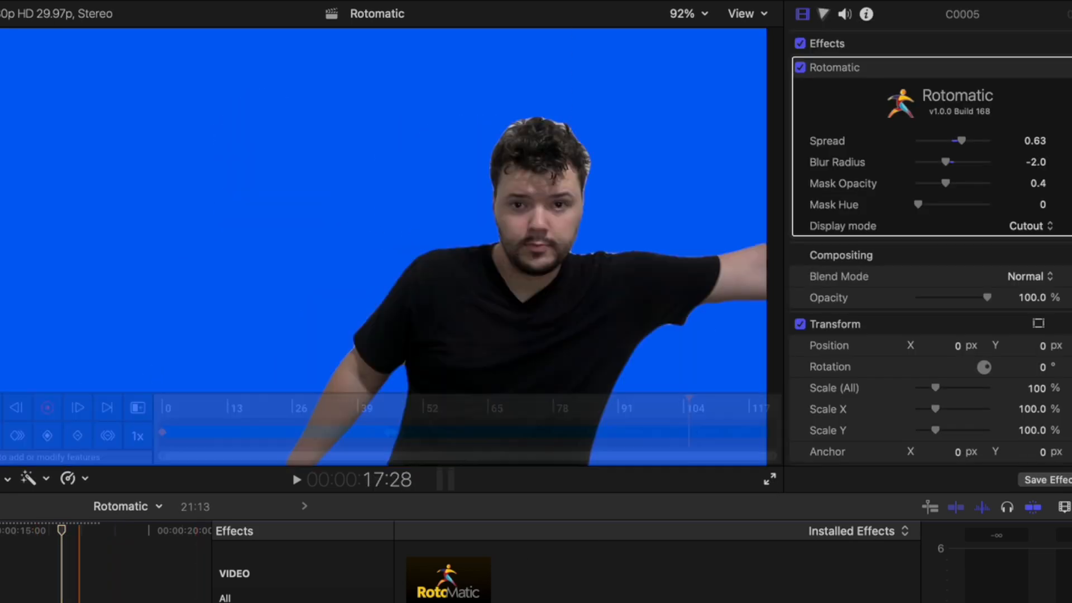
left_click(61, 600)
left_click(737, 367)
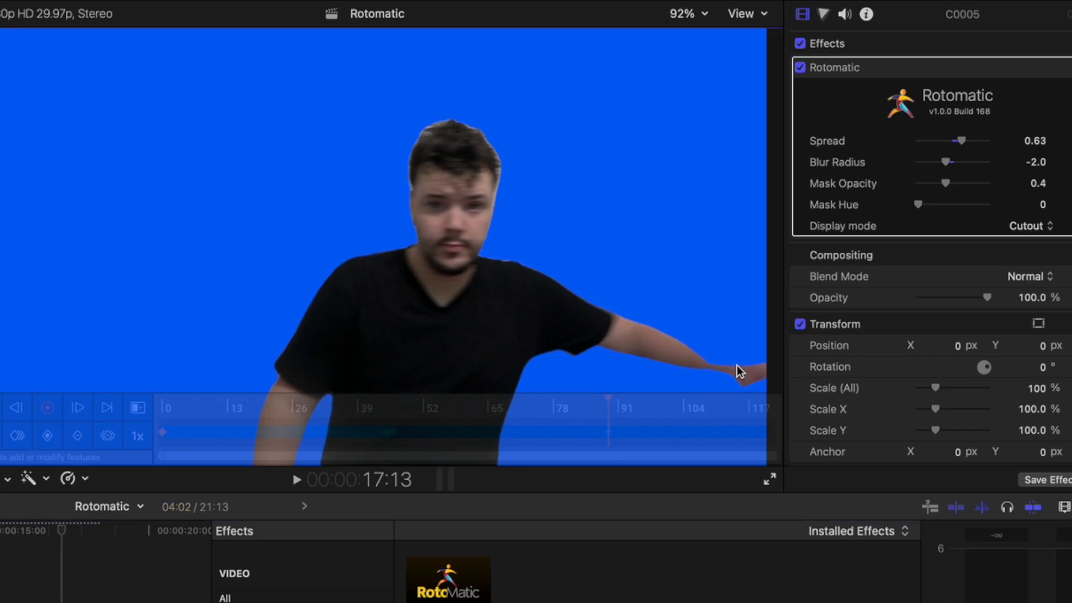